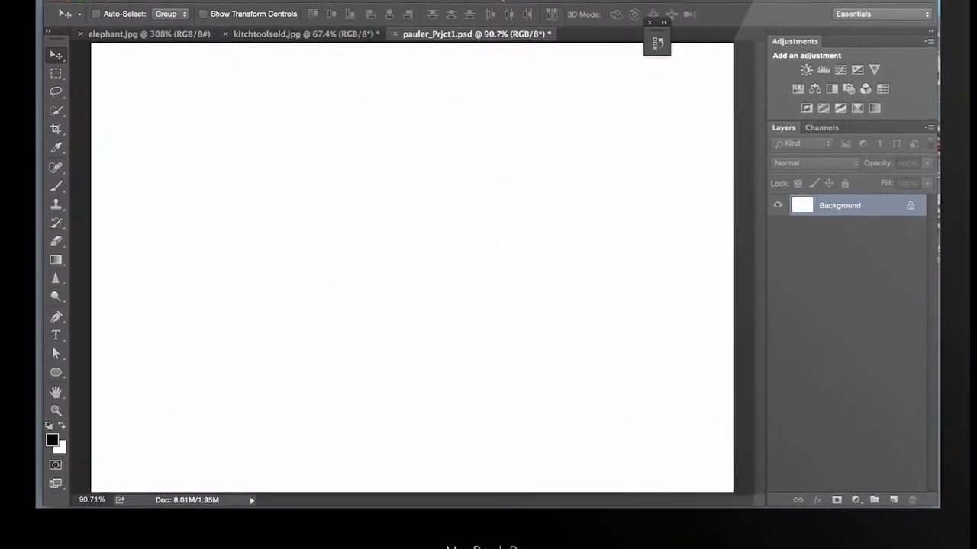
Step: Check the blank project's dimensions and resolution in the Image Size settings
click(250, 2)
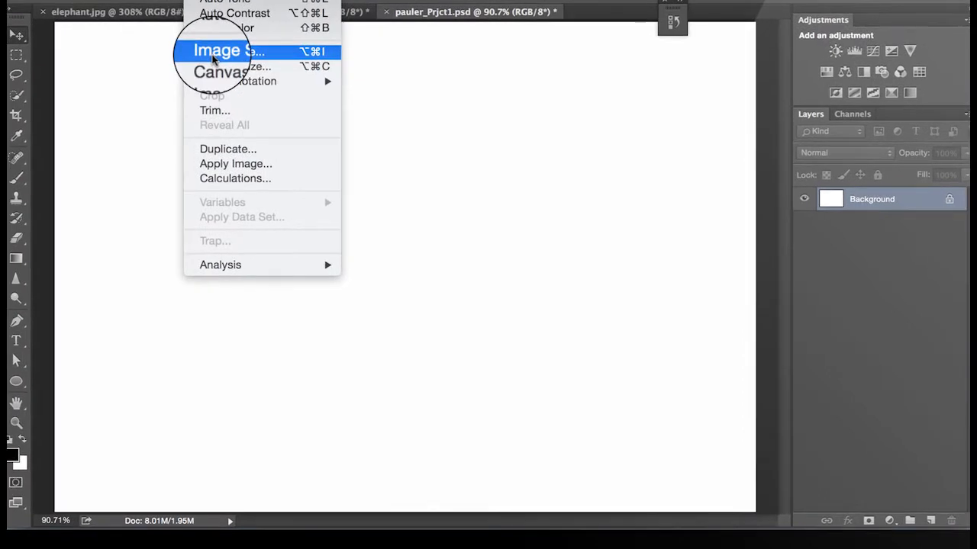
click(213, 58)
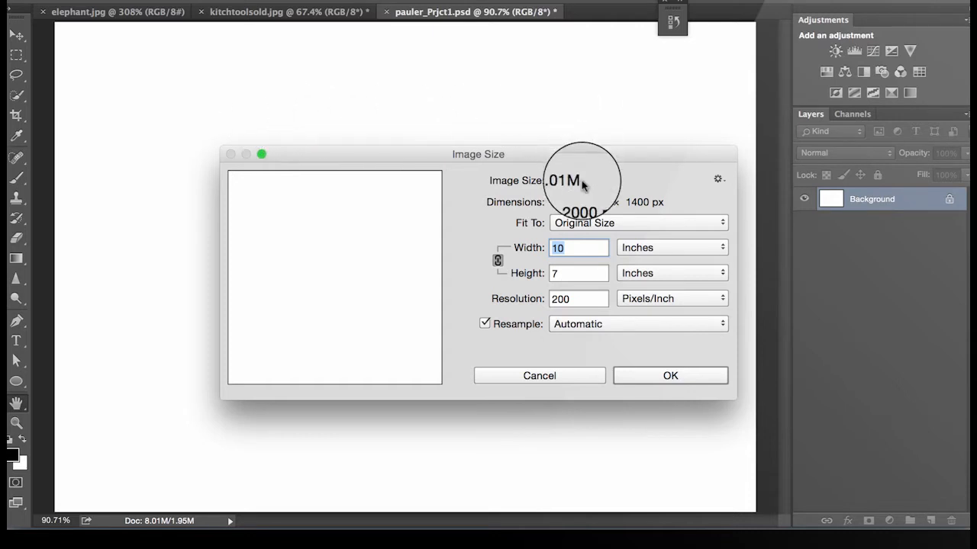
click(654, 377)
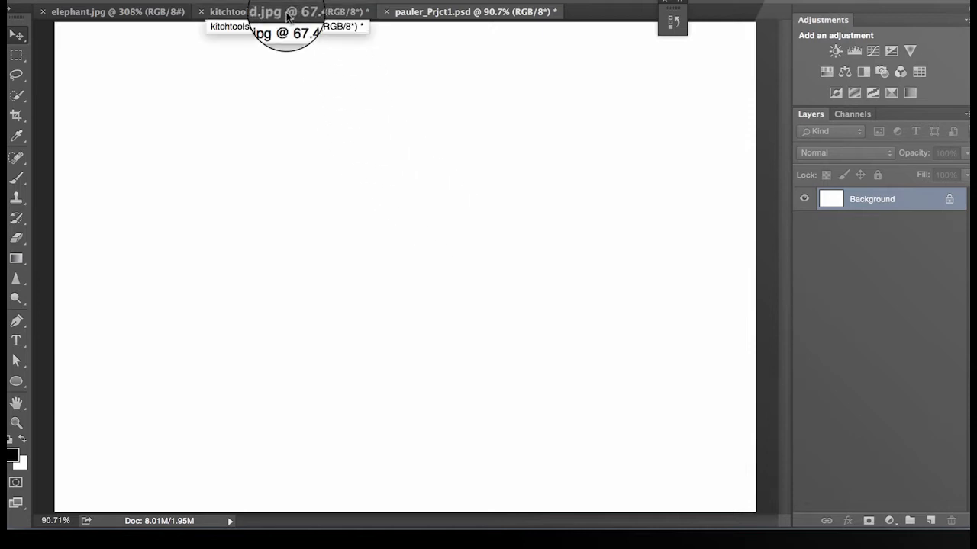
Step: Copy the whole elephant.jpg image and paste it into pauler_Prjct1.psd as a new layer
click(145, 13)
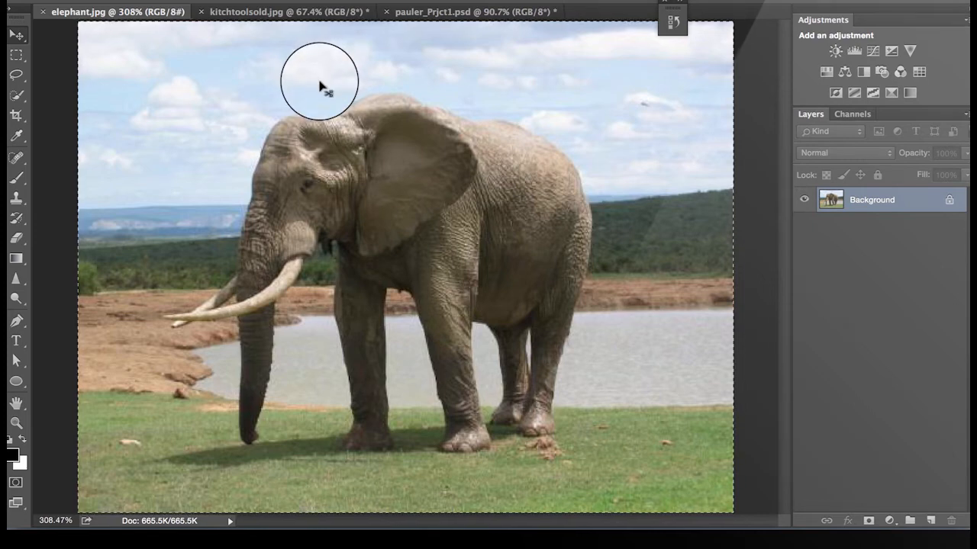
click(438, 13)
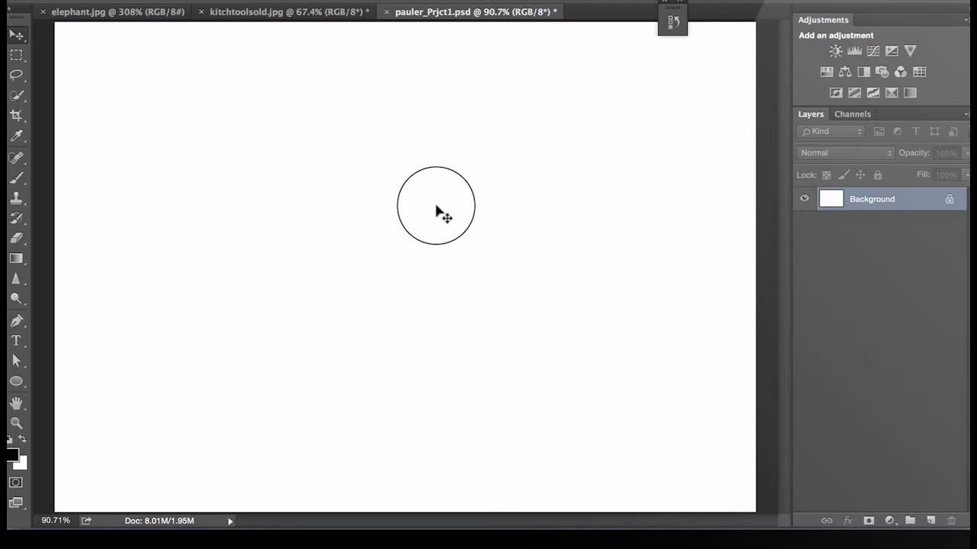
key(super+v)
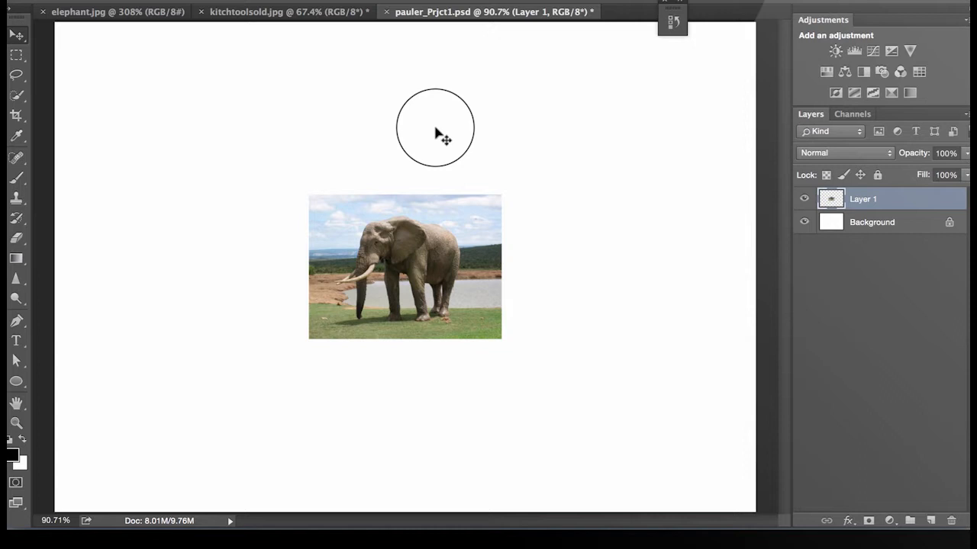
Step: Scale the pasted elephant layer up proportionally with Free Transform until it fills the entire canvas
key(ctrl+t)
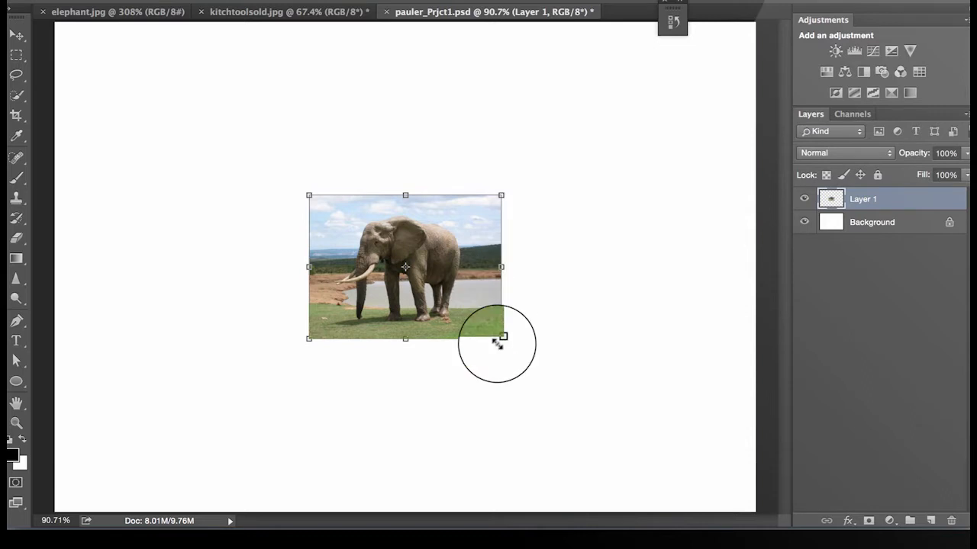
drag(500, 336, 808, 465)
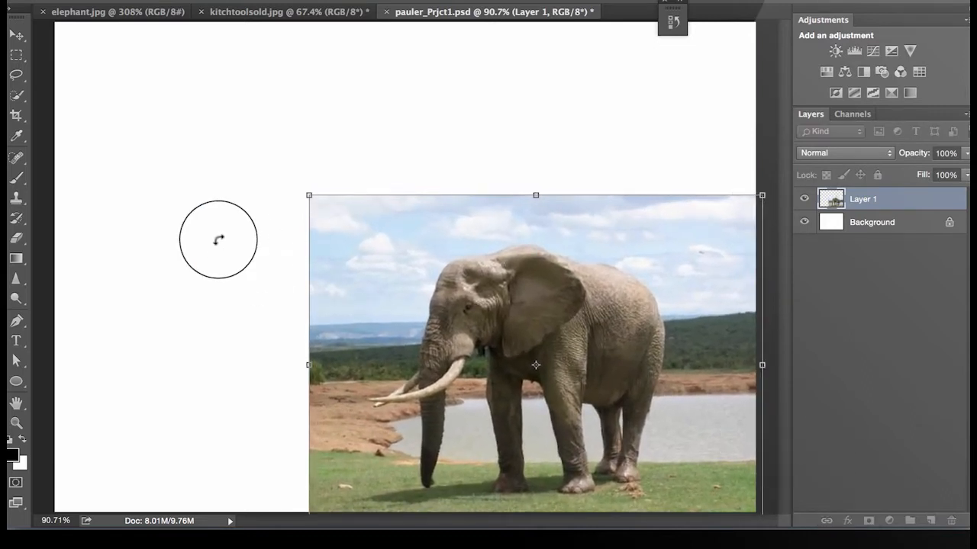
drag(295, 187, 15, 55)
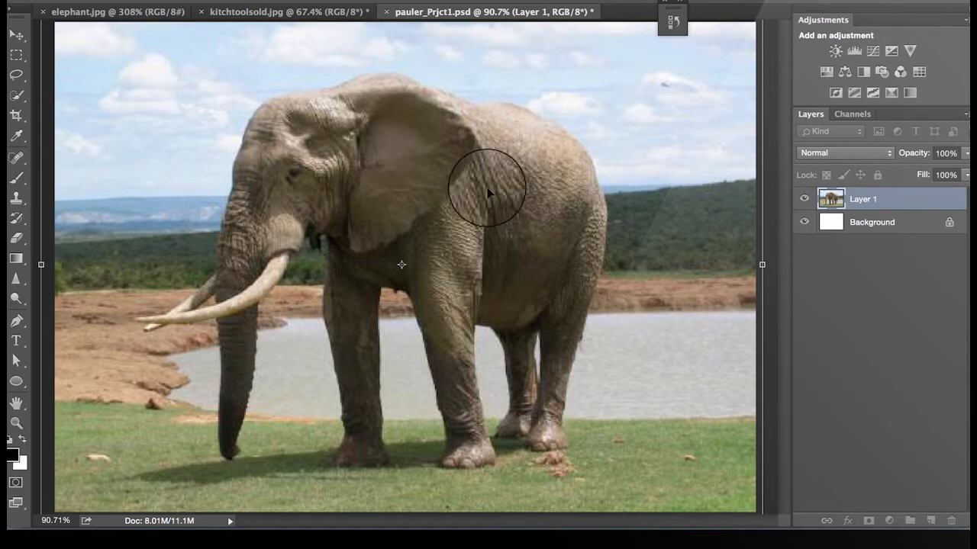
key(Return)
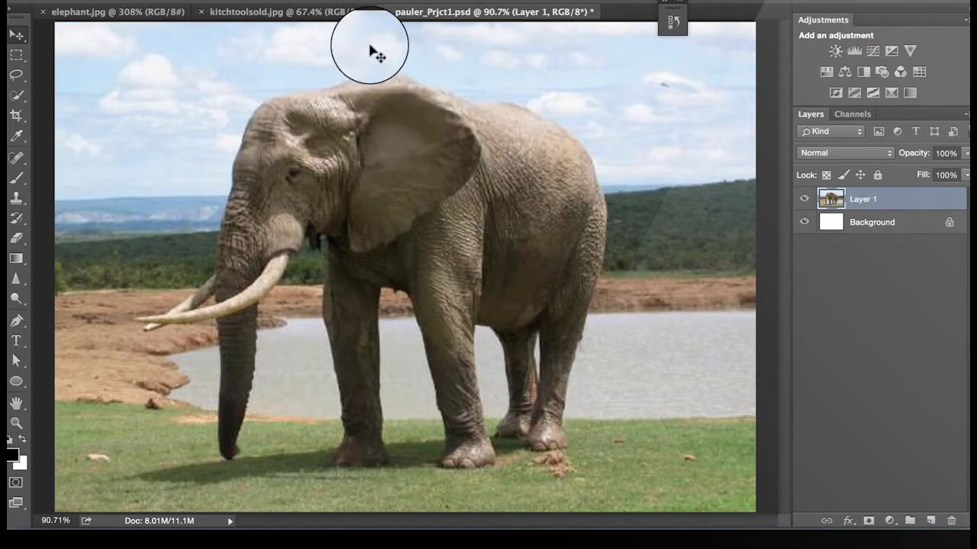
Step: Copy a rectangular area around the ladle's bowl from kitchtoolsold.jpg, paste it into pauler_Prjct1.psd and position it over the elephant's head
click(311, 11)
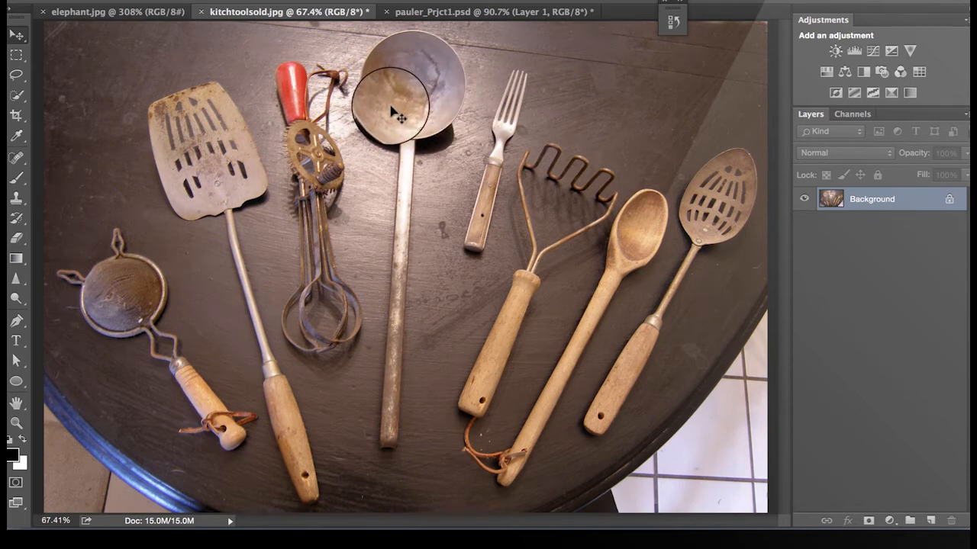
click(19, 58)
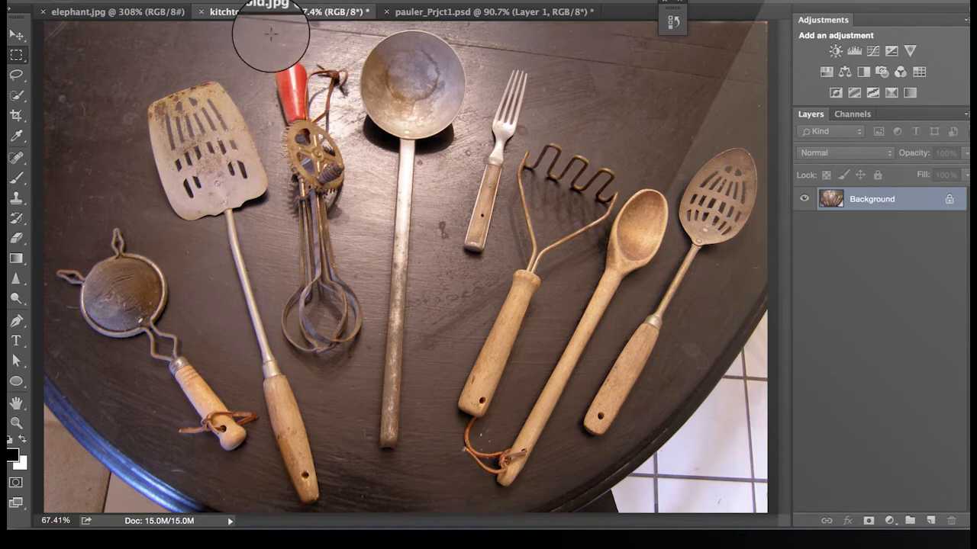
drag(355, 31, 382, 142)
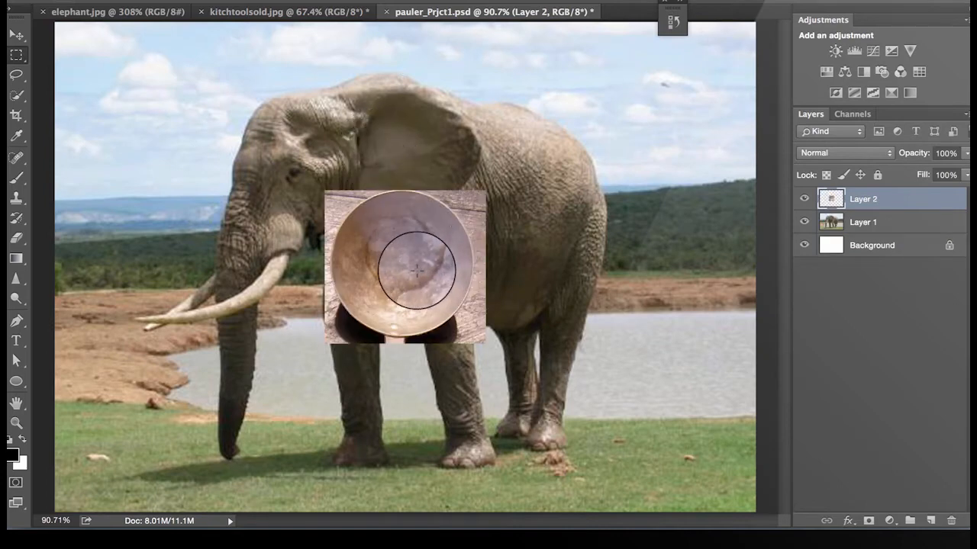
click(16, 35)
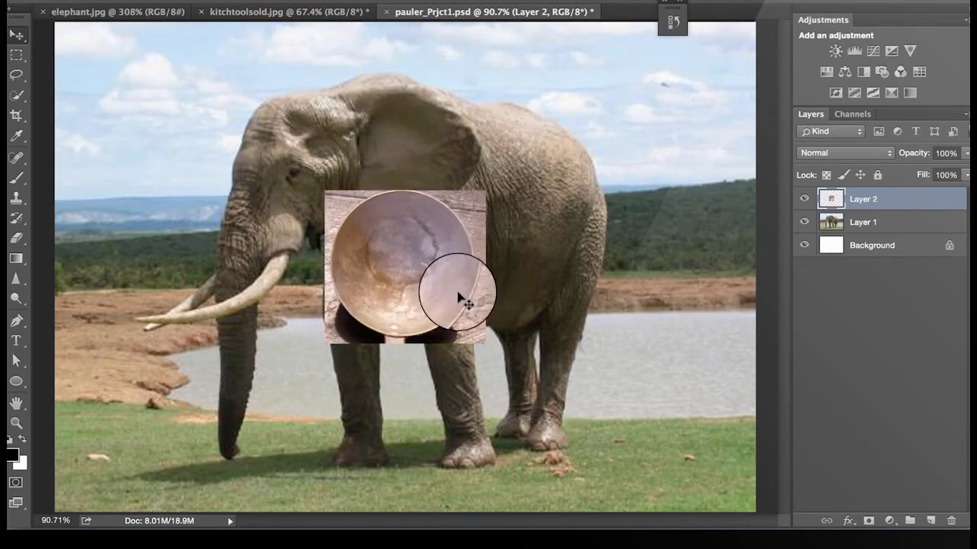
drag(426, 281, 307, 176)
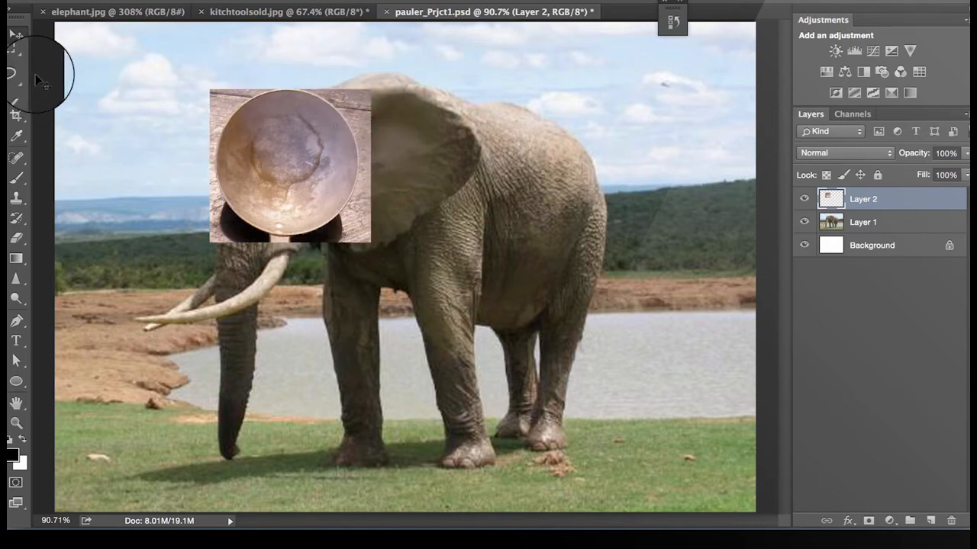
Step: Draw a circular Elliptical Marquee selection about 2.085 in wide, fitted to the rim of the ladle's bowl
click(16, 55)
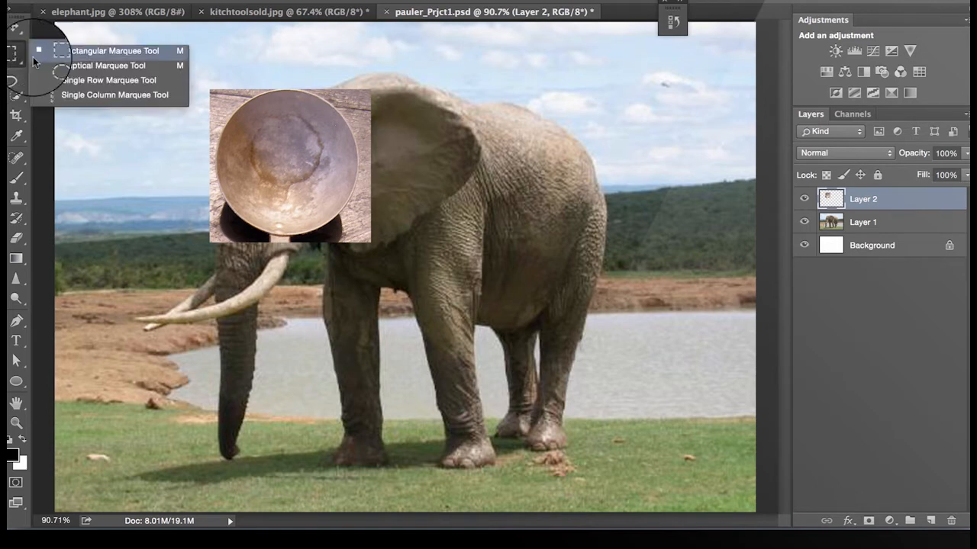
click(62, 68)
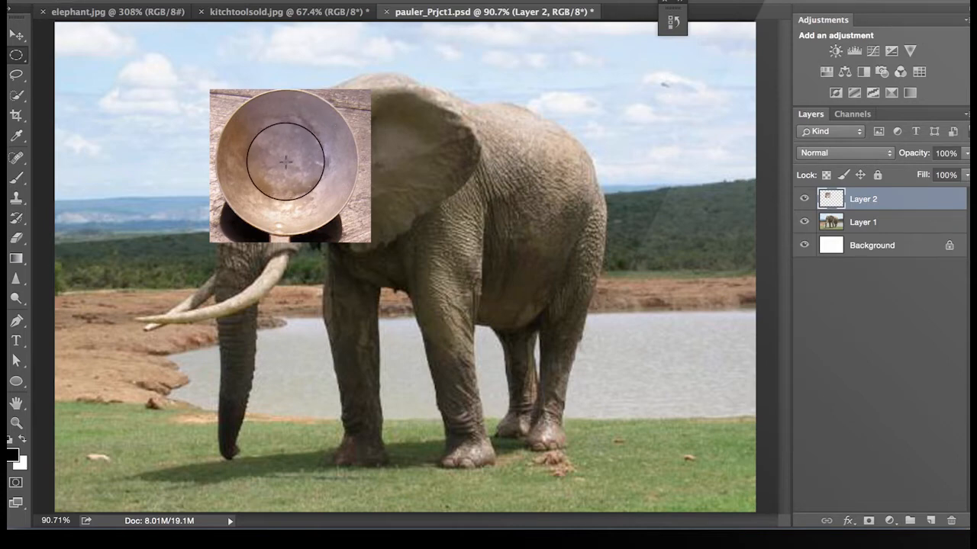
scroll(284, 162, down, 5)
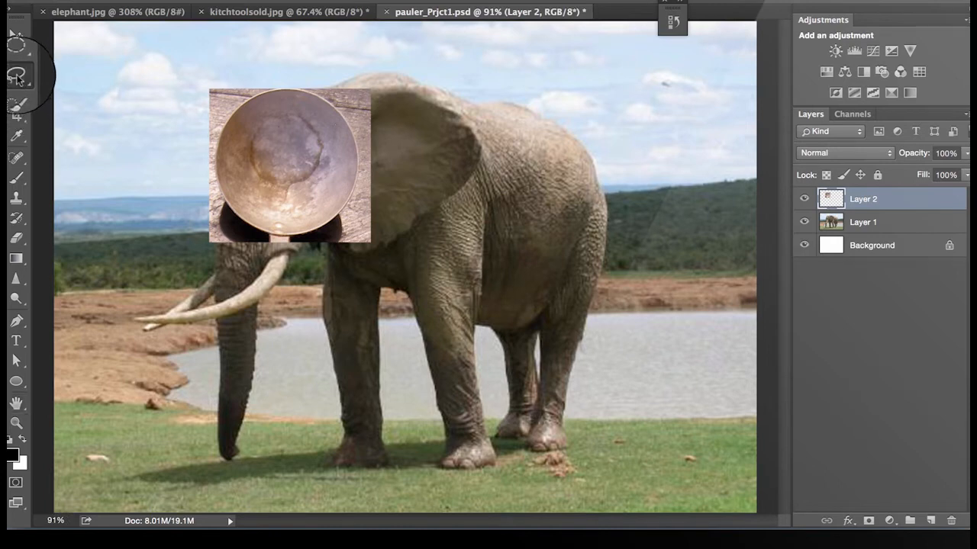
click(17, 58)
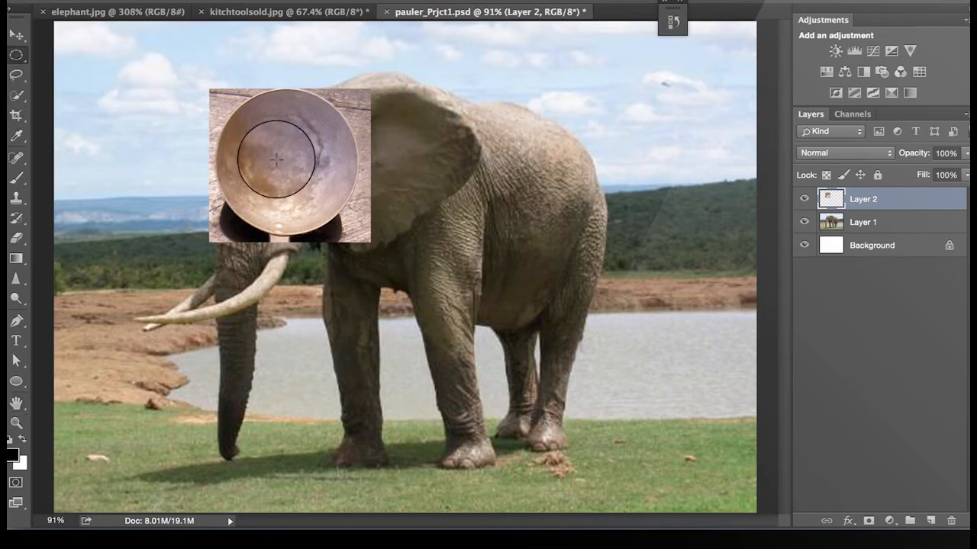
drag(276, 158, 283, 161)
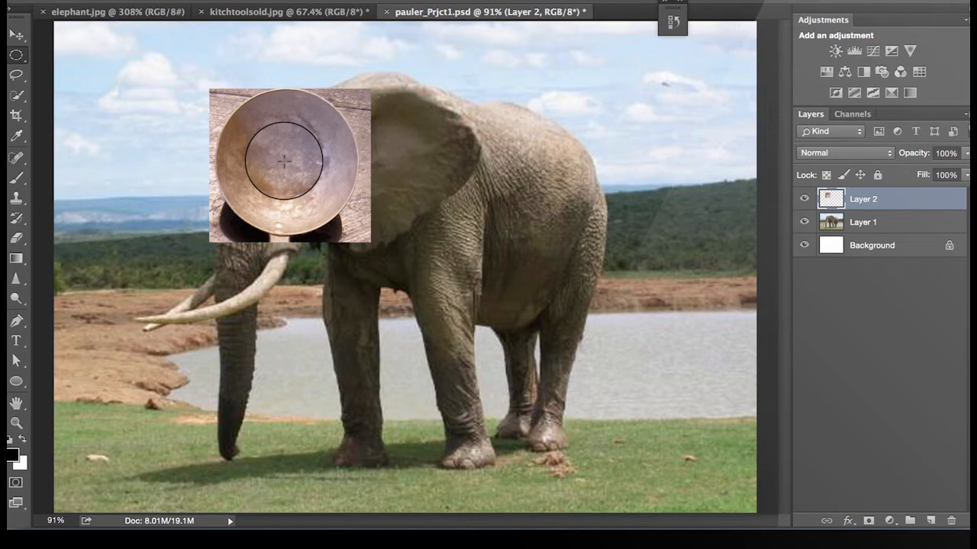
drag(284, 160, 356, 264)
drag(356, 264, 356, 244)
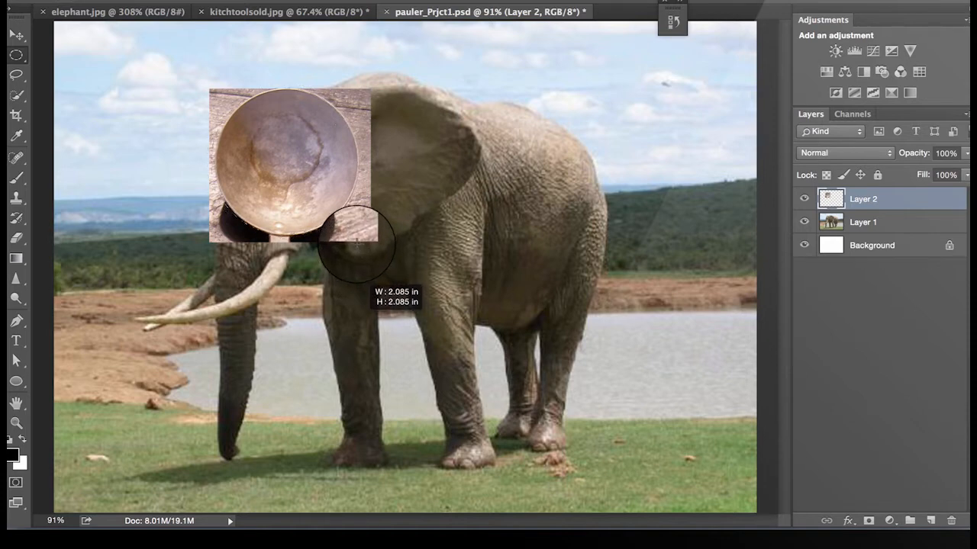
key(space)
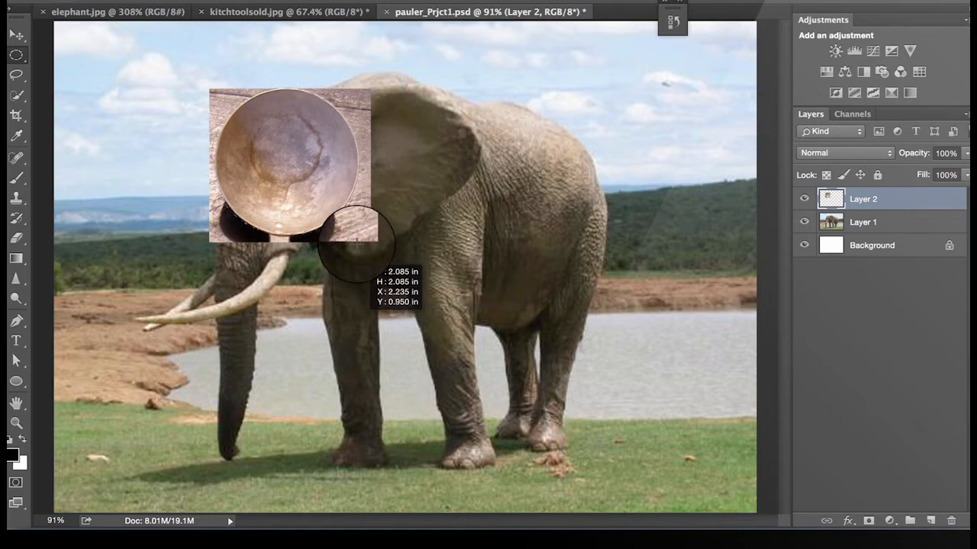
mouse_move(356, 244)
mouse_down()
mouse_move(392, 247)
mouse_move(264, 219)
mouse_move(213, 218)
mouse_move(298, 222)
mouse_move(362, 245)
mouse_up()
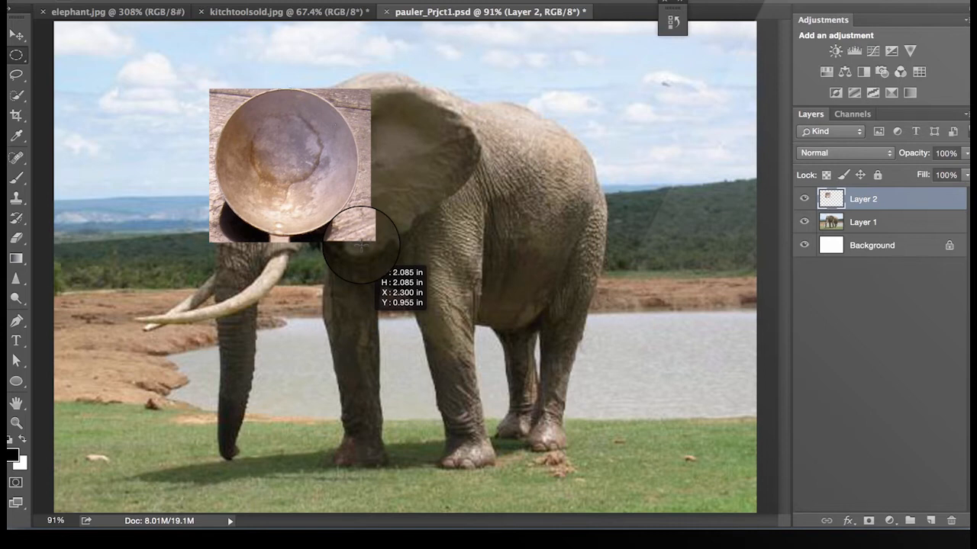
drag(362, 244, 362, 246)
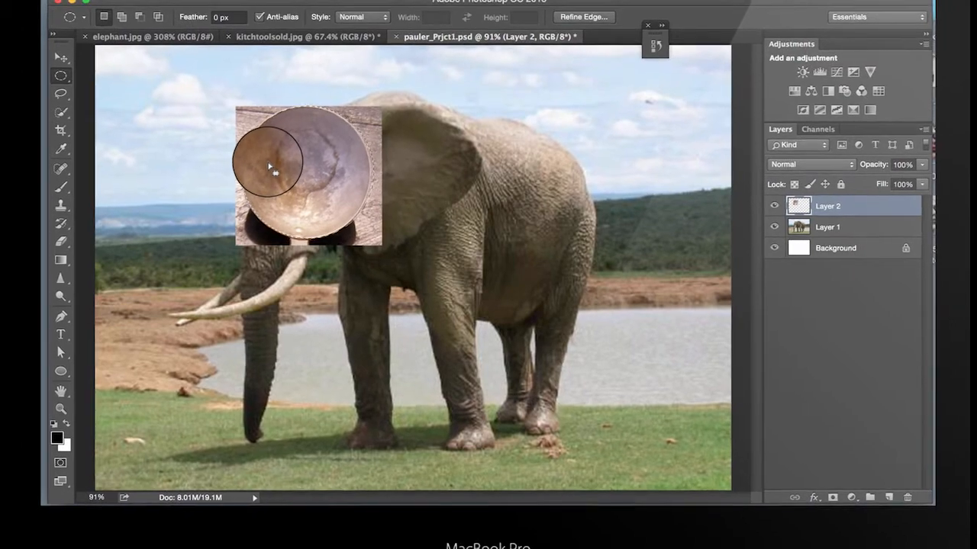
Step: Undo a trial deletion inside the circular selection, and delete the area outside it so only the ladle's round bowl is left
key(Delete)
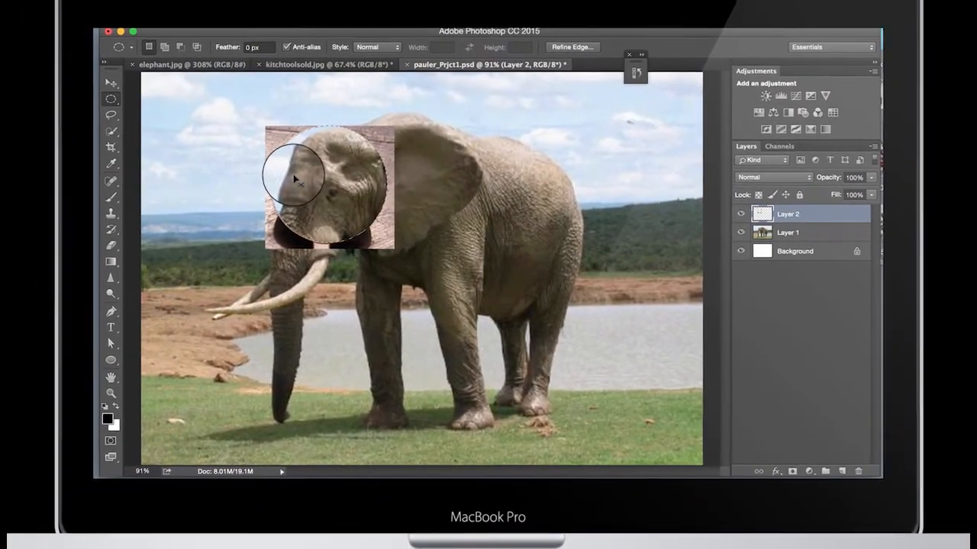
key(super+z)
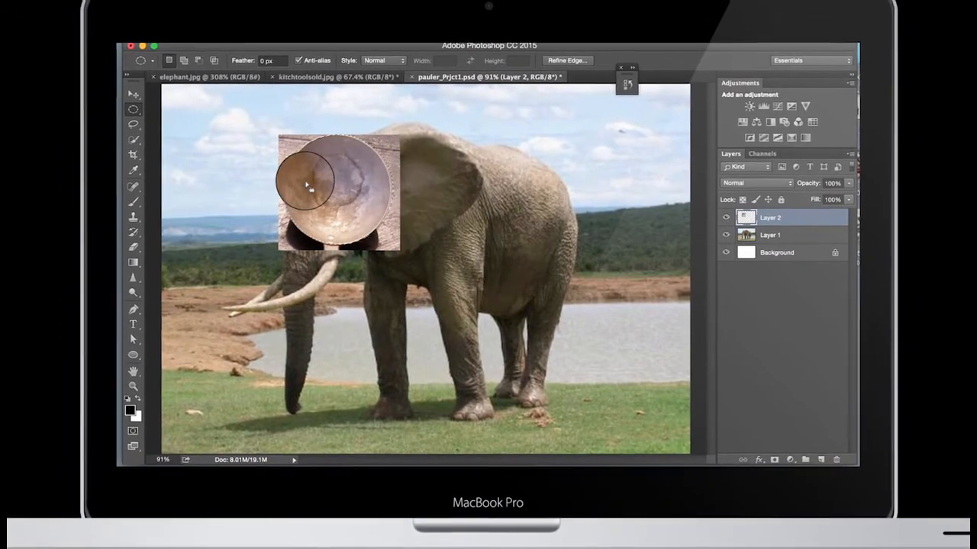
drag(311, 181, 391, 222)
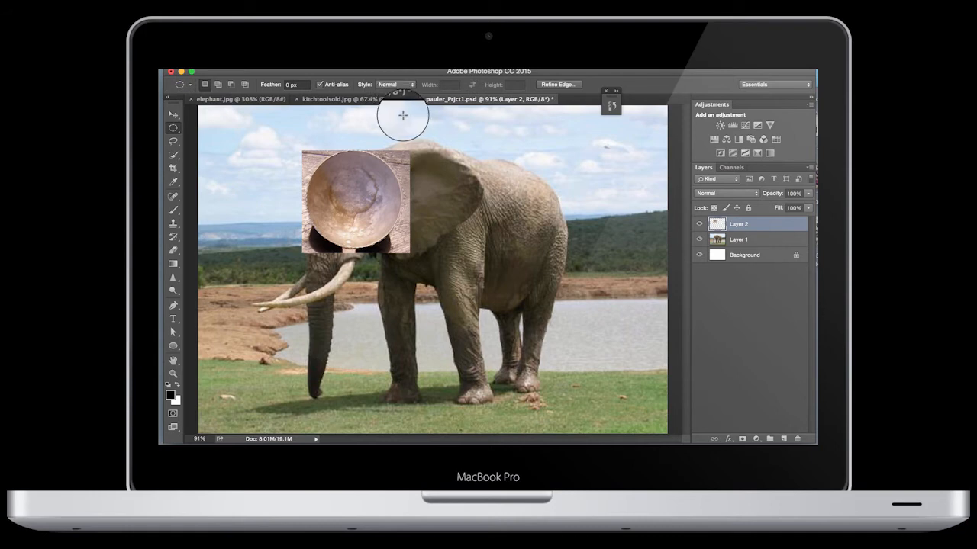
click(393, 64)
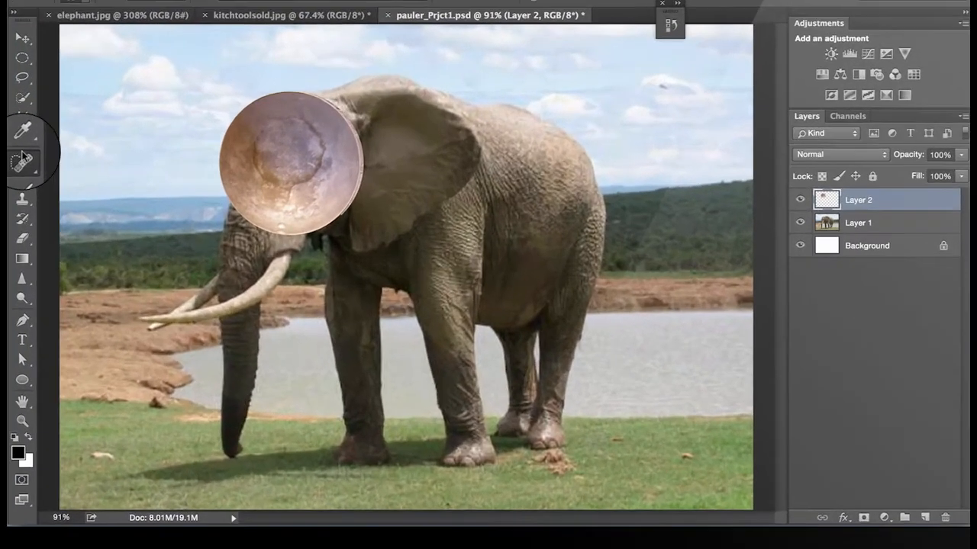
Step: Smooth out the stains and marks inside the ladle's bowl with the Content-Aware Spot Healing Brush at size 60
click(175, 194)
click(57, 149)
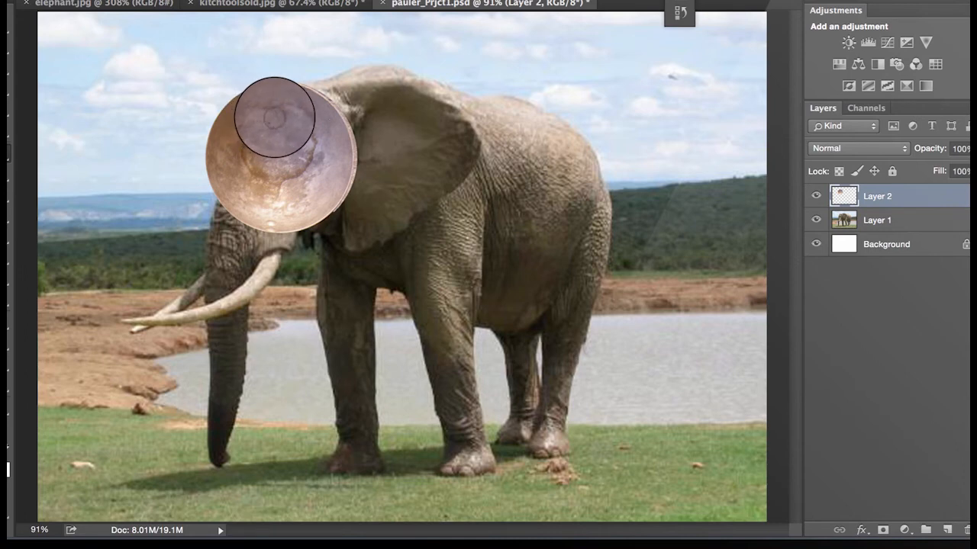
mouse_move(275, 117)
mouse_down()
mouse_move(258, 114)
mouse_move(235, 135)
mouse_move(249, 161)
mouse_move(283, 177)
mouse_move(311, 160)
mouse_move(313, 139)
mouse_move(285, 108)
mouse_up()
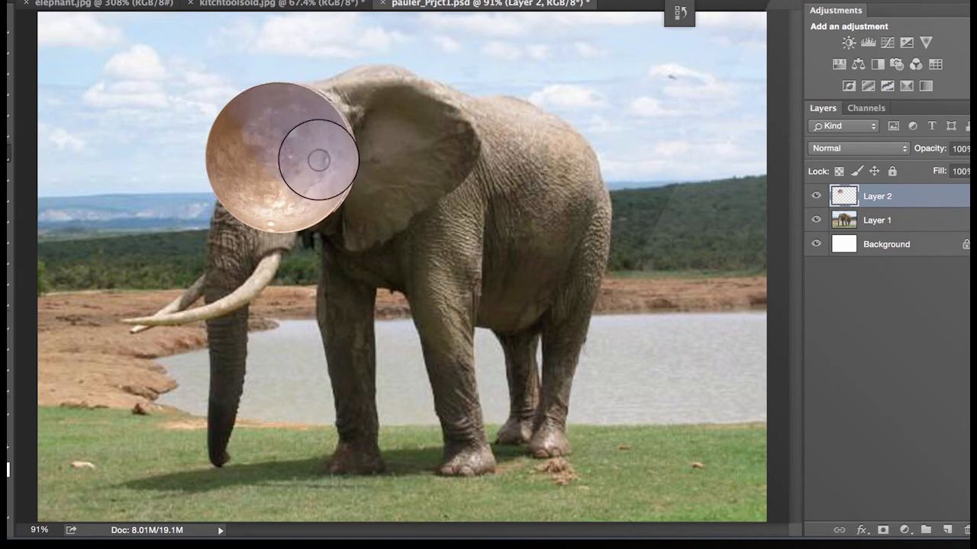
mouse_move(318, 159)
mouse_down()
mouse_move(294, 203)
mouse_move(267, 211)
mouse_move(283, 207)
mouse_move(273, 183)
mouse_move(259, 190)
mouse_up()
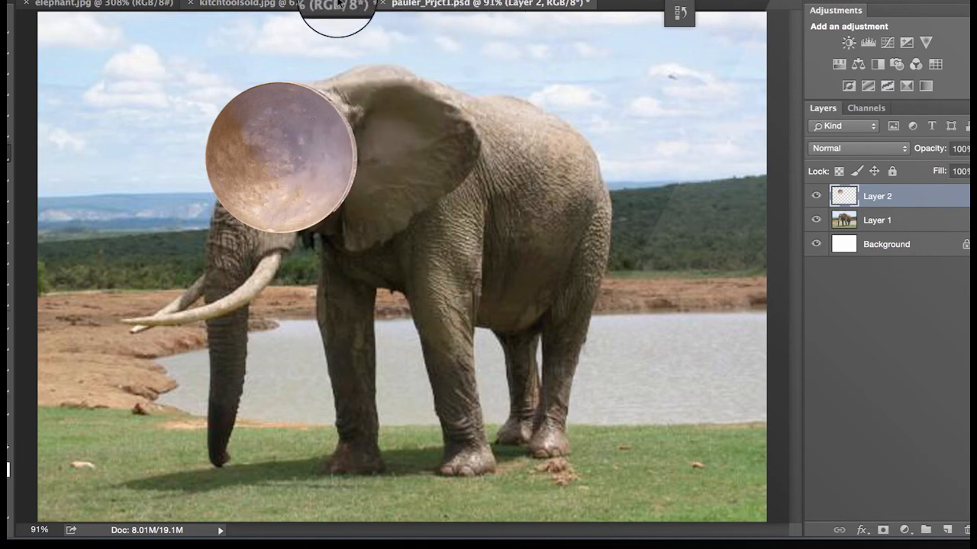
Step: Copy a rectangular area around the slotted spatula's head from kitchtoolsold.jpg and paste it into pauler_Prjct1.psd
click(303, 5)
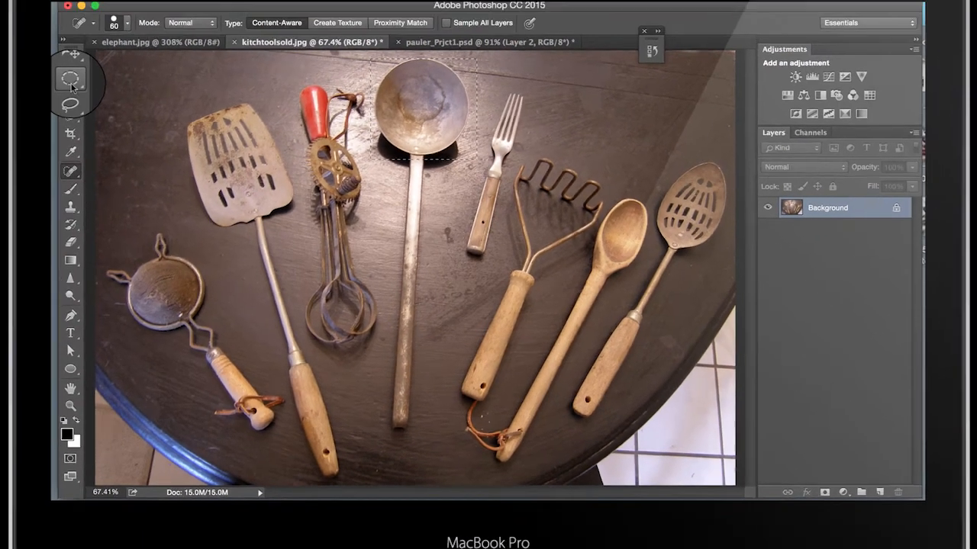
click(173, 131)
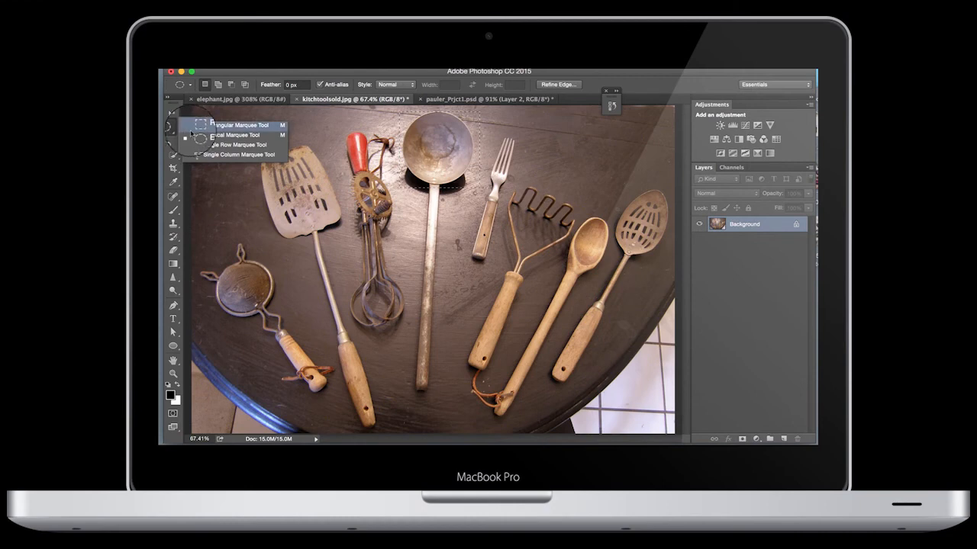
click(225, 125)
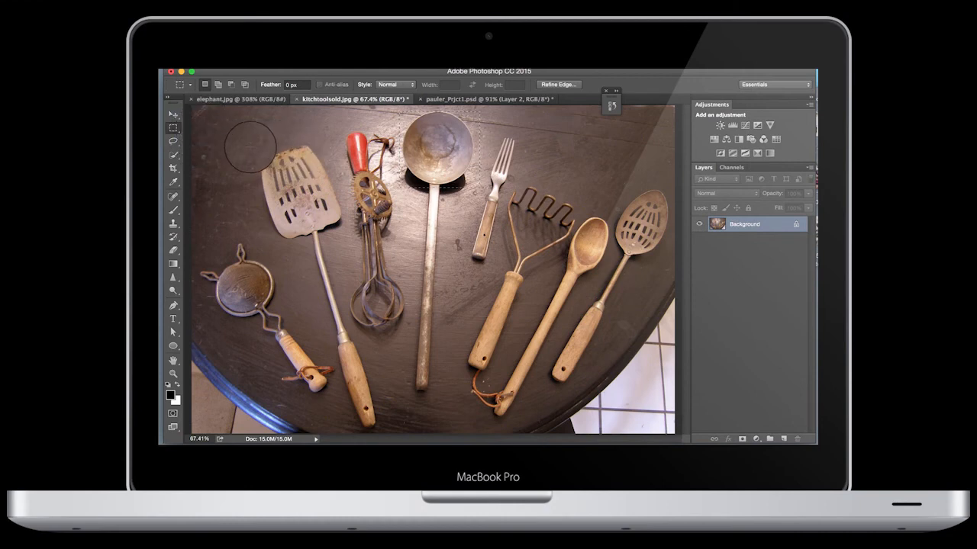
drag(251, 139, 347, 239)
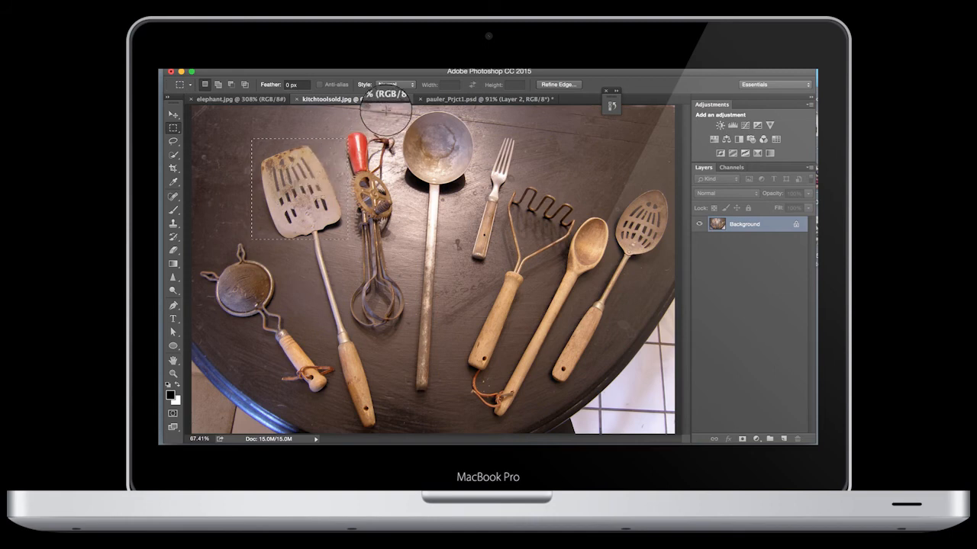
click(441, 102)
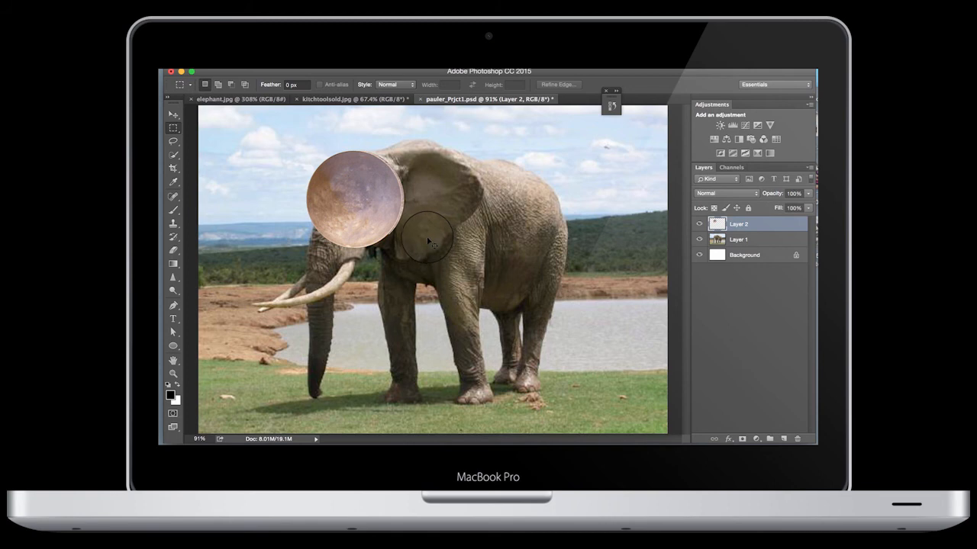
key(super+v)
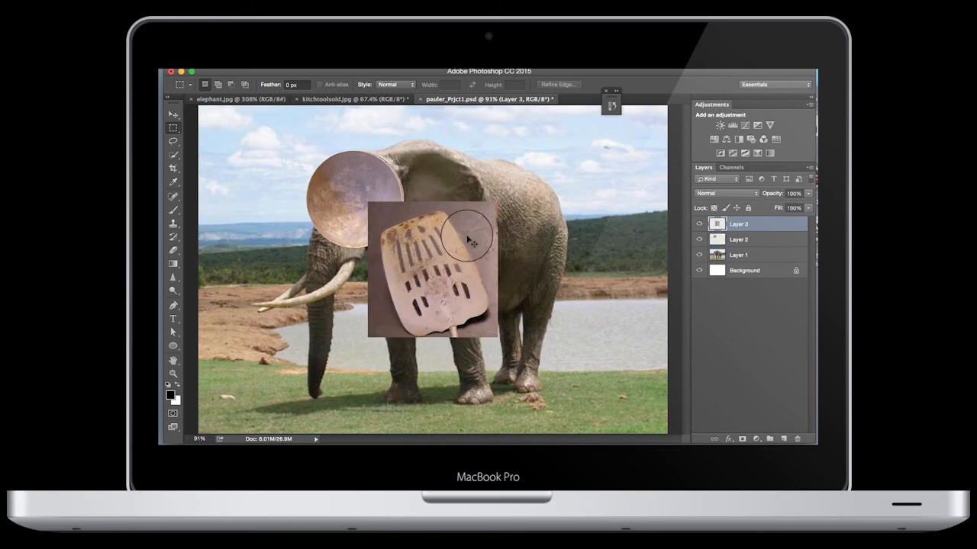
Step: Rotate the pasted spatula piece counterclockwise with Free Transform and move it over the elephant's hindquarters
key(super+t)
drag(533, 268, 499, 204)
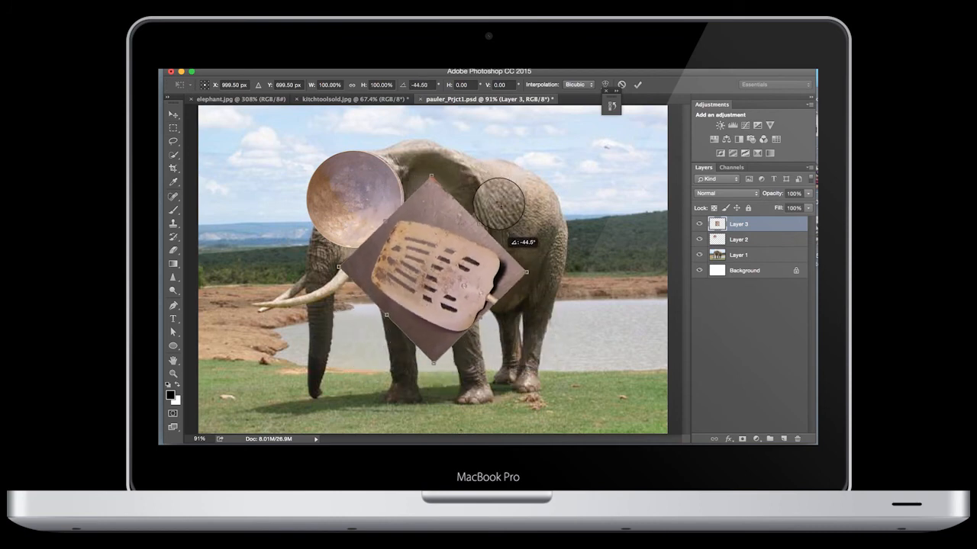
drag(433, 262, 517, 227)
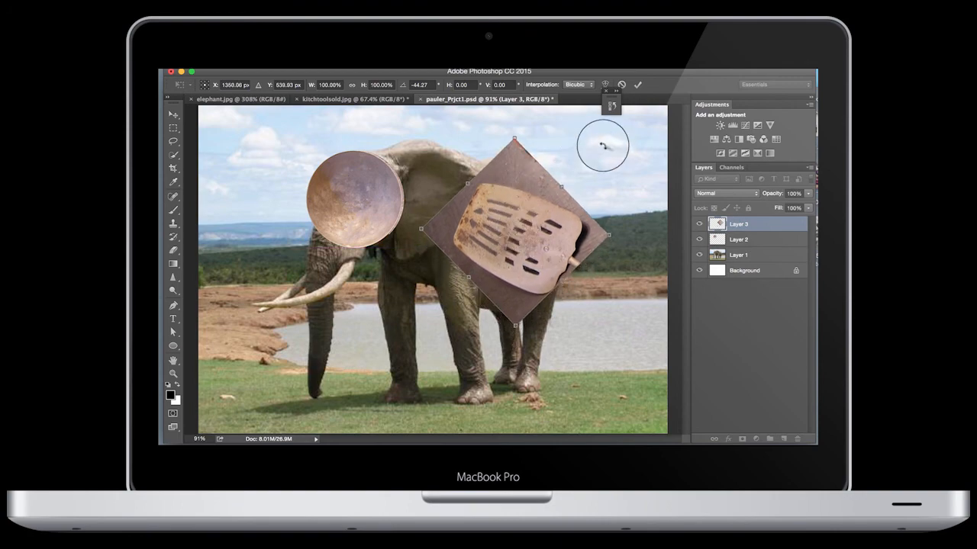
drag(602, 144, 613, 193)
drag(505, 215, 527, 225)
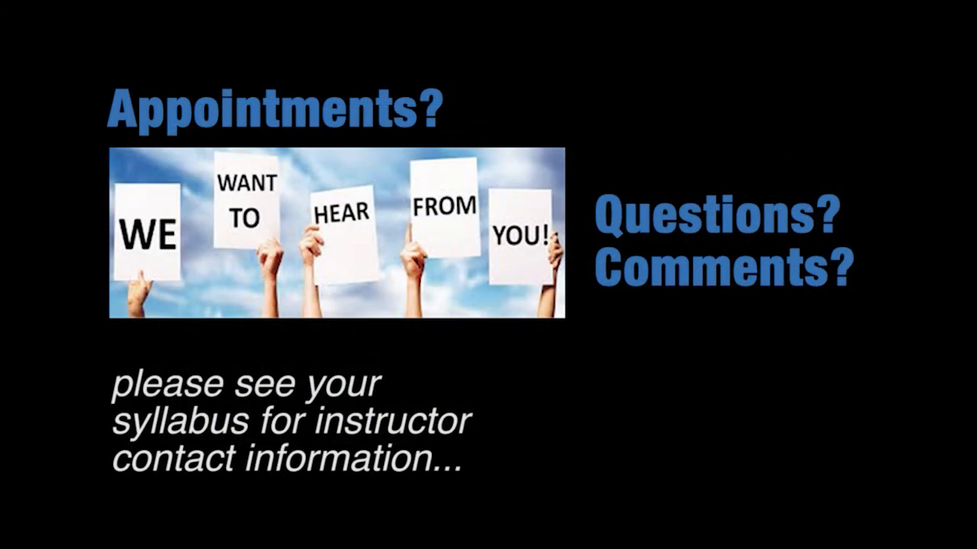